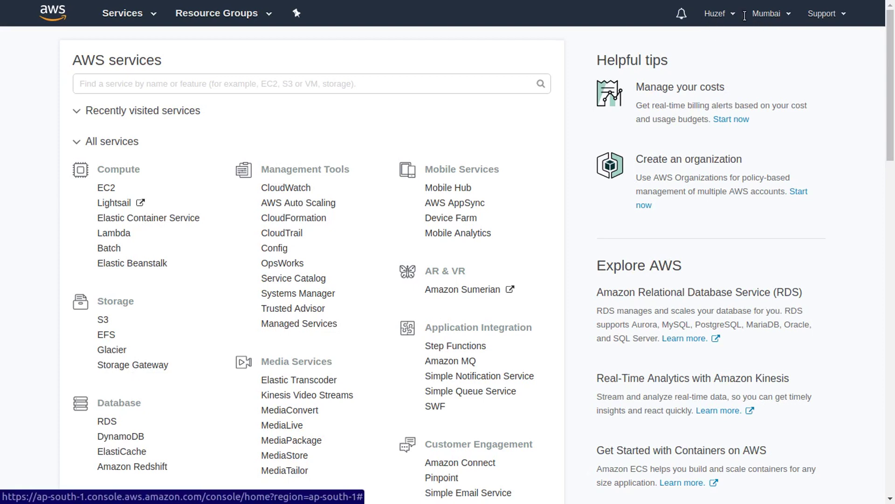
left_click(730, 18)
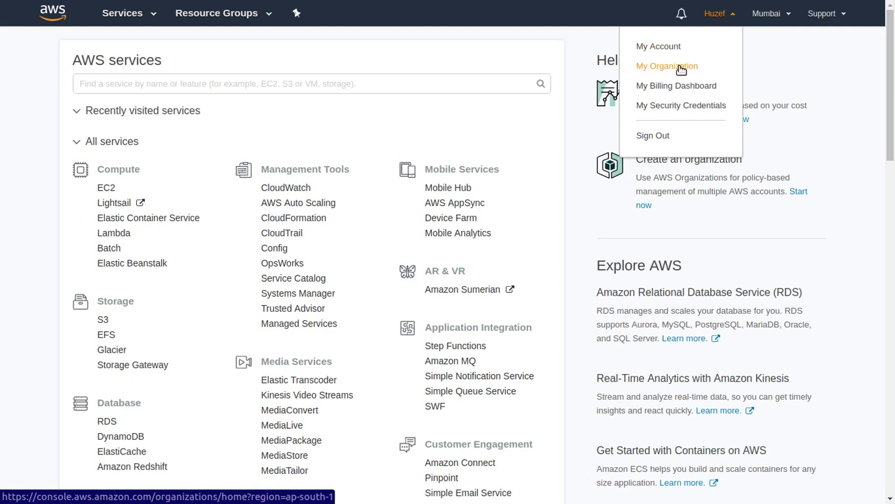
left_click(778, 50)
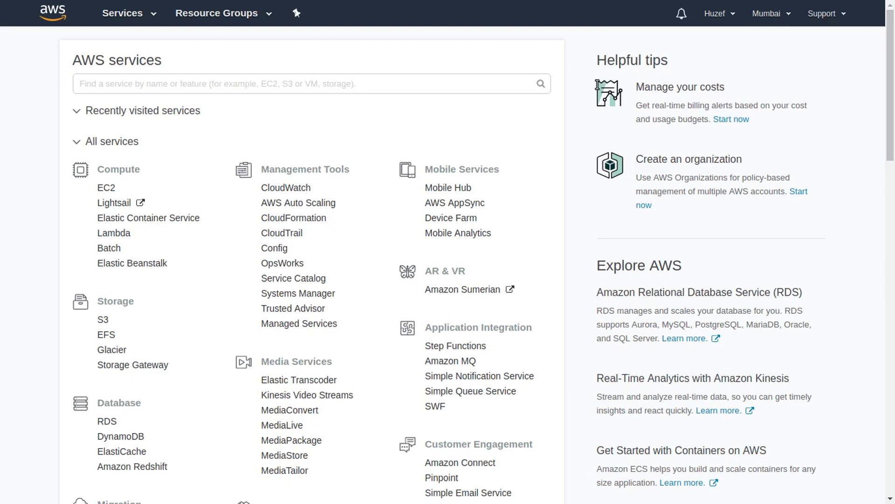
left_click(772, 18)
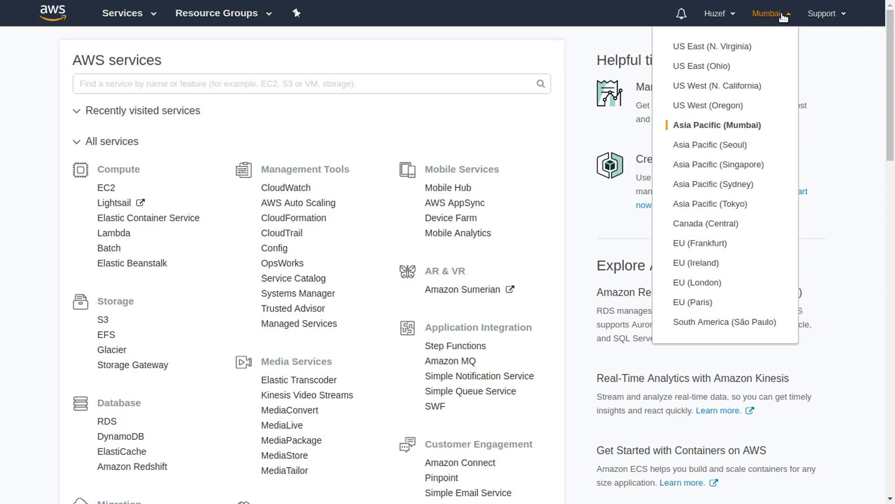
- Open the EC2 service from the Compute group and start launching a new instance
scroll(382, 334, "down", 9)
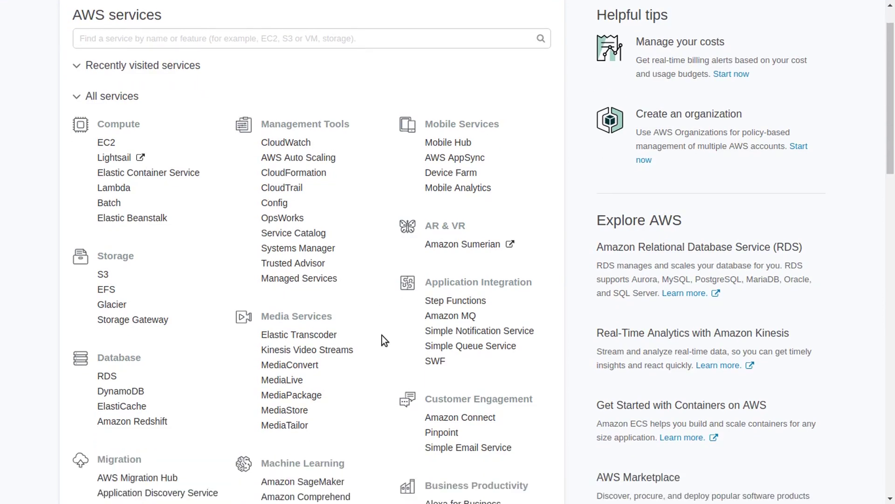
scroll(382, 335, "up", 9)
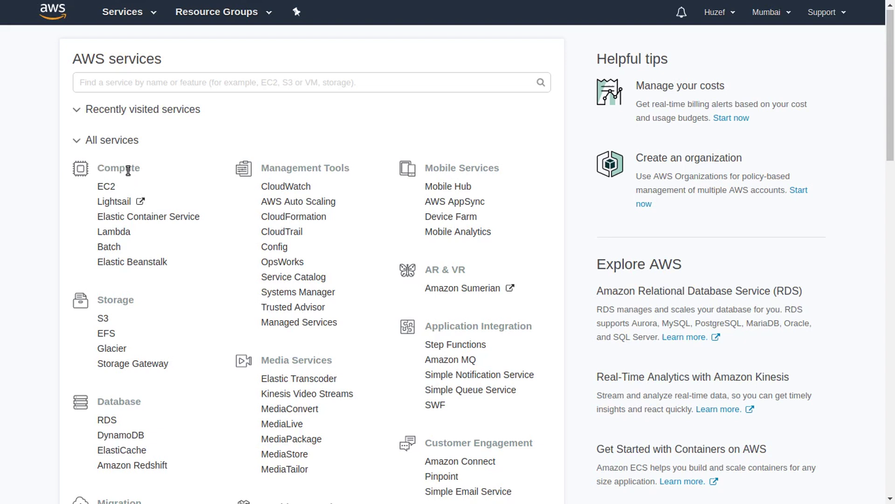
left_click(110, 186)
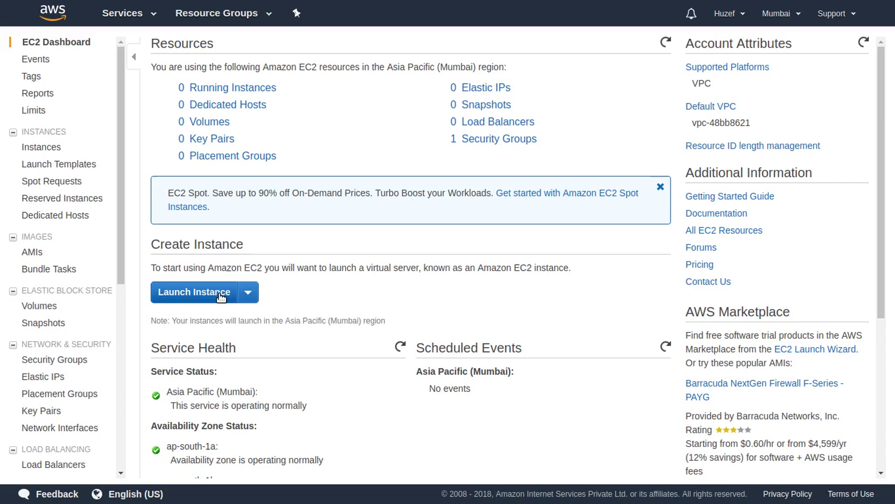
scroll(315, 360, "down", 4)
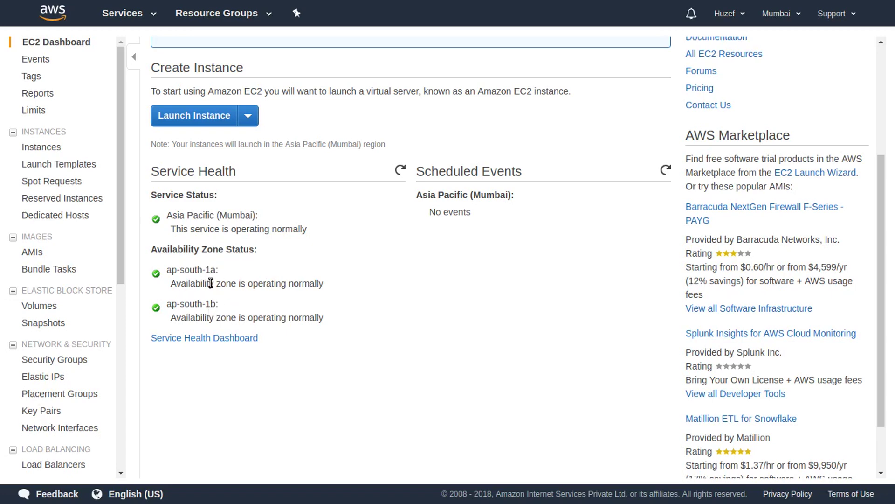
scroll(238, 253, "up", 3)
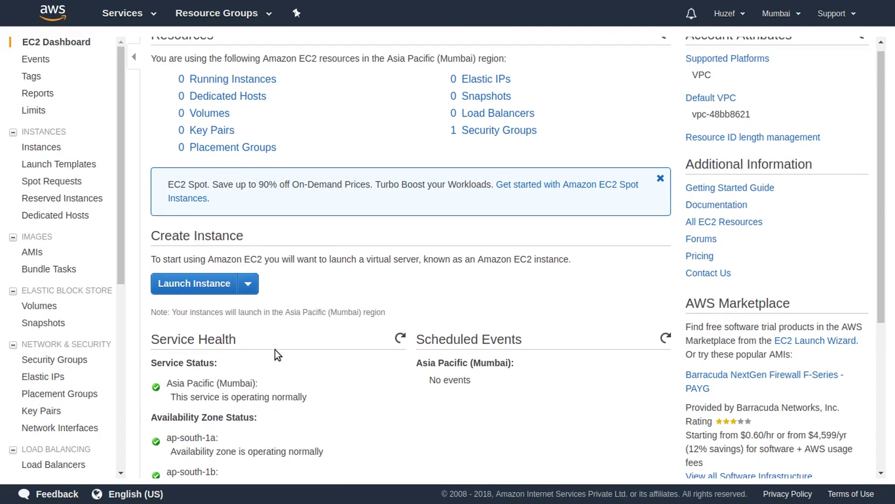
left_click(191, 284)
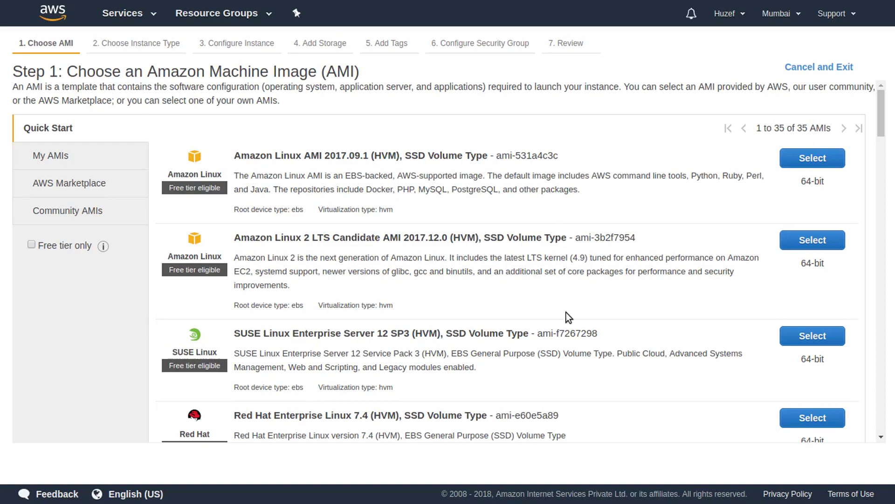
- Browse the machine images and select the Microsoft Windows Server 2016 Base AMI for the instance
scroll(566, 312, "down", 10)
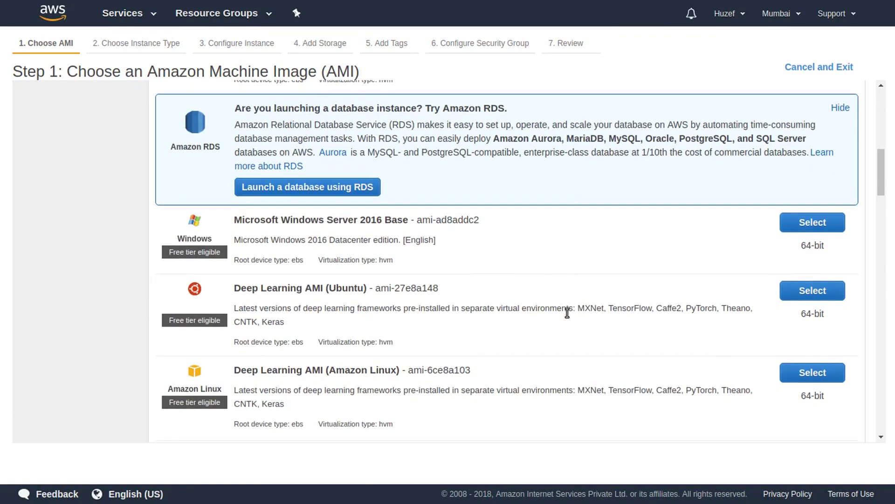
scroll(567, 312, "down", 15)
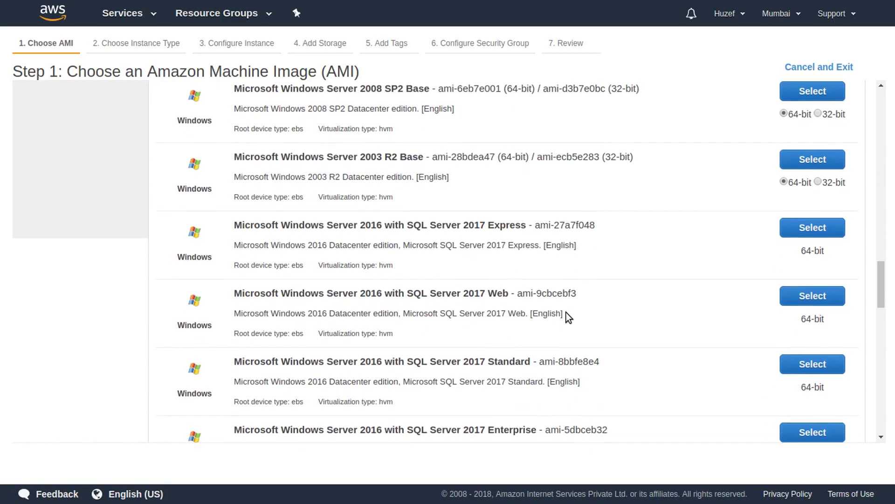
scroll(566, 312, "down", 15)
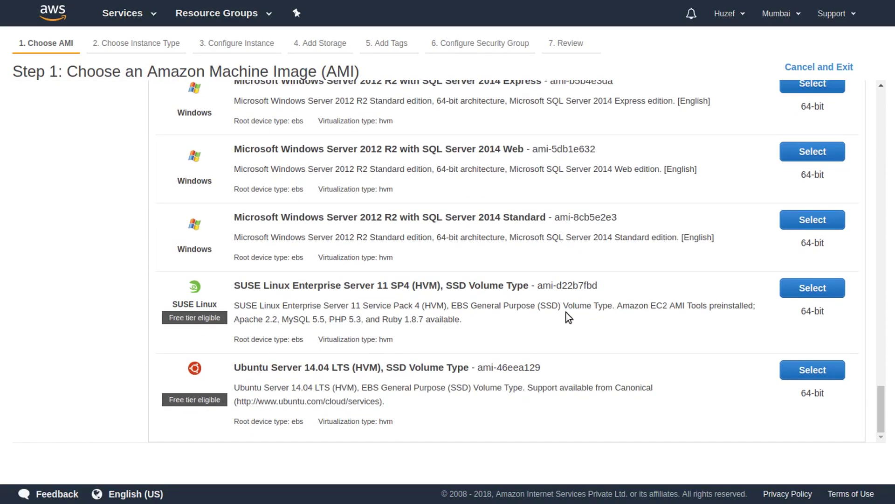
scroll(566, 313, "up", 20)
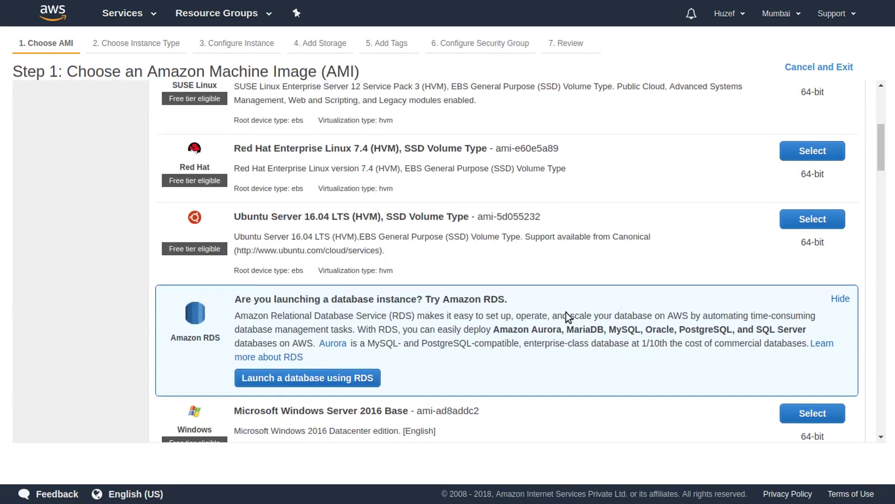
scroll(567, 312, "up", 5)
scroll(535, 311, "down", 10)
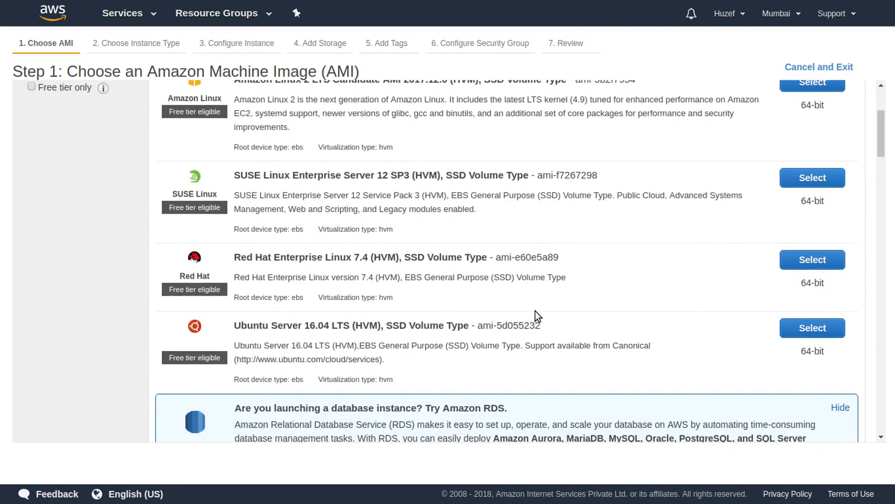
scroll(535, 311, "down", 1)
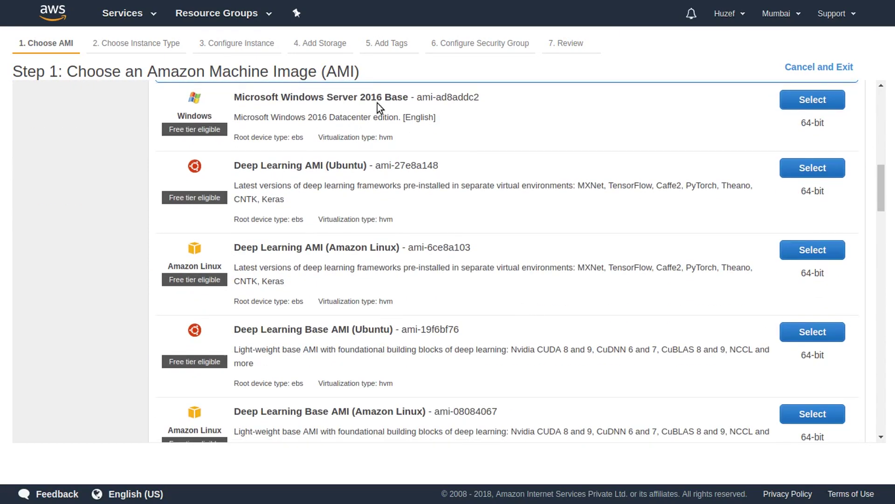
left_click(798, 100)
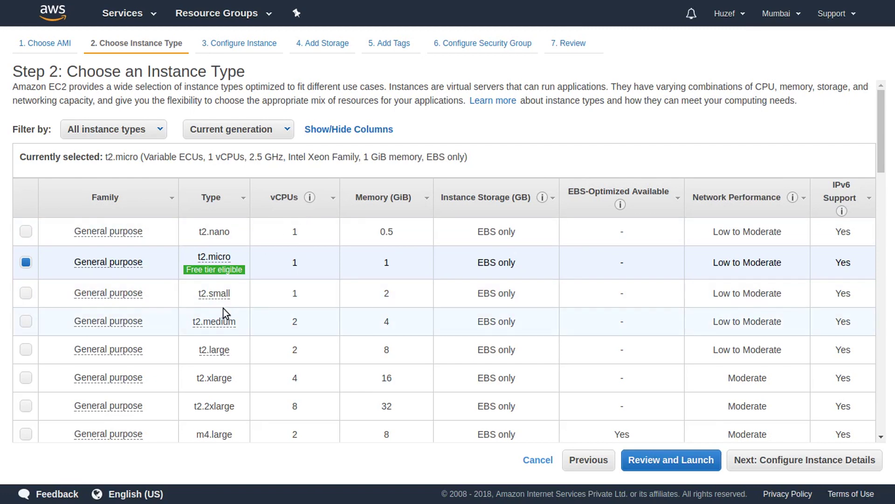
- Look through the available instance types, keep the free-tier t2.micro and continue to the instance details
mouse_move(112, 230)
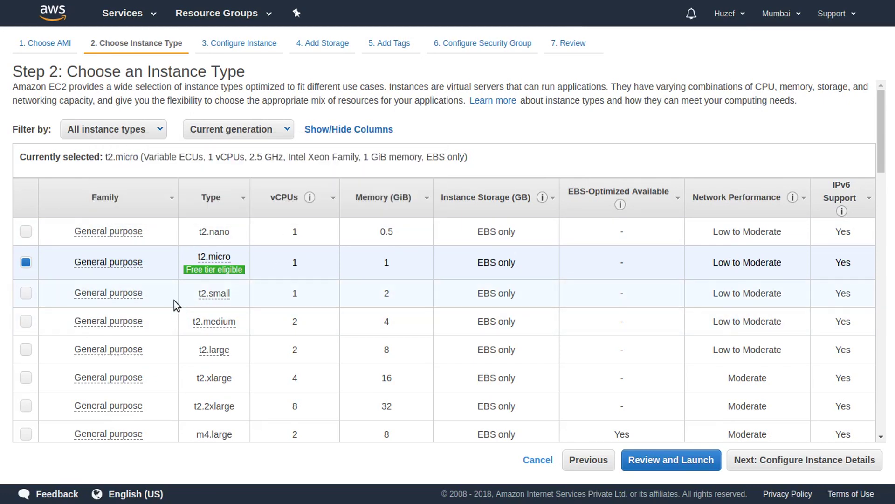
mouse_move(109, 270)
mouse_move(218, 270)
scroll(390, 292, "down", 5)
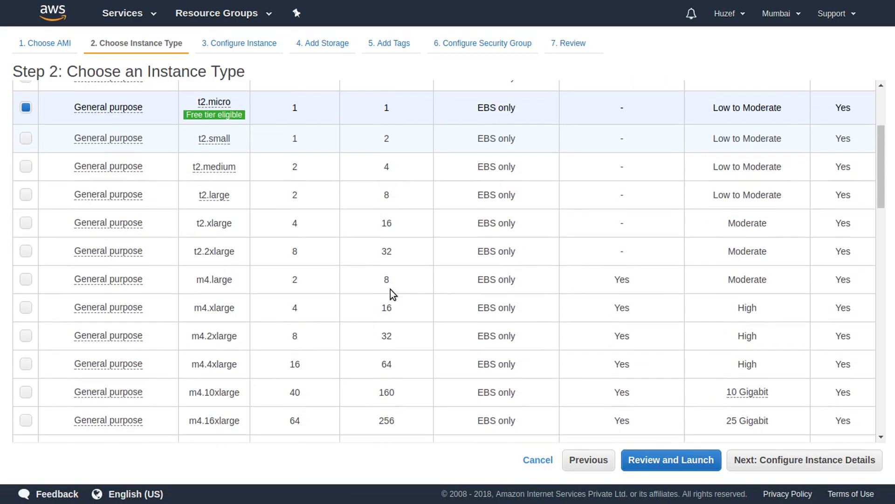
scroll(390, 289, "down", 1)
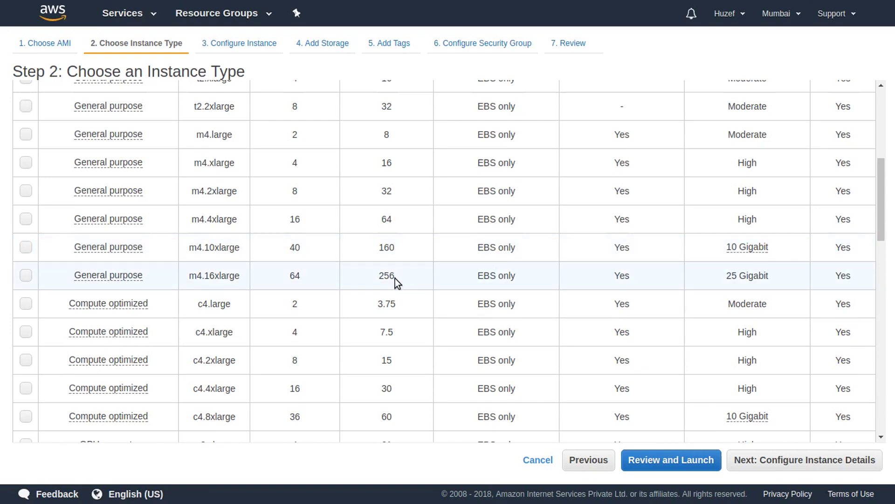
scroll(396, 278, "down", 6)
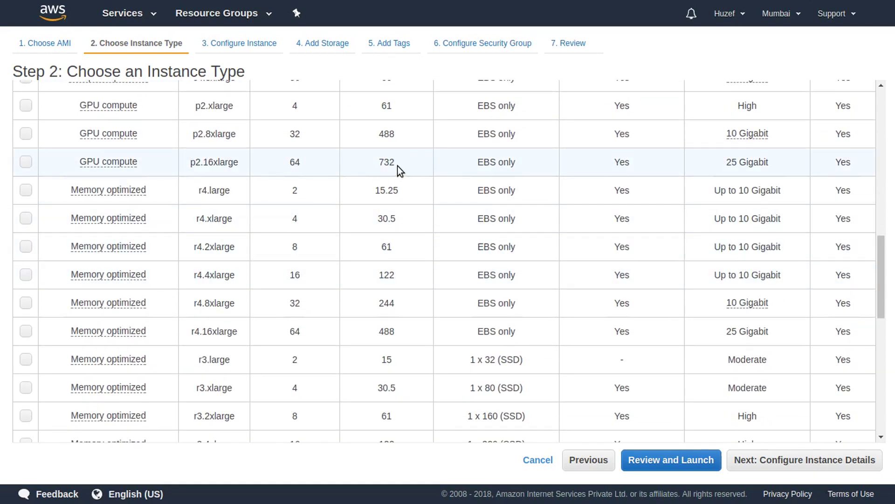
scroll(412, 261, "down", 4)
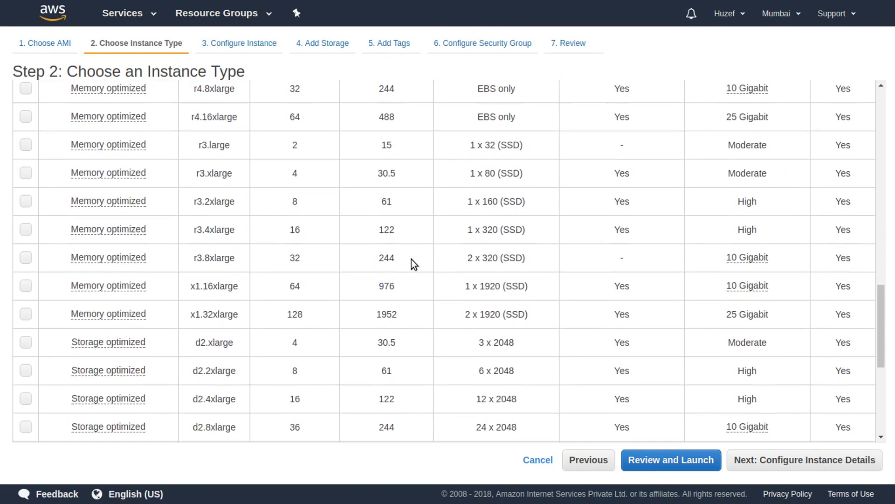
scroll(412, 258, "down", 2)
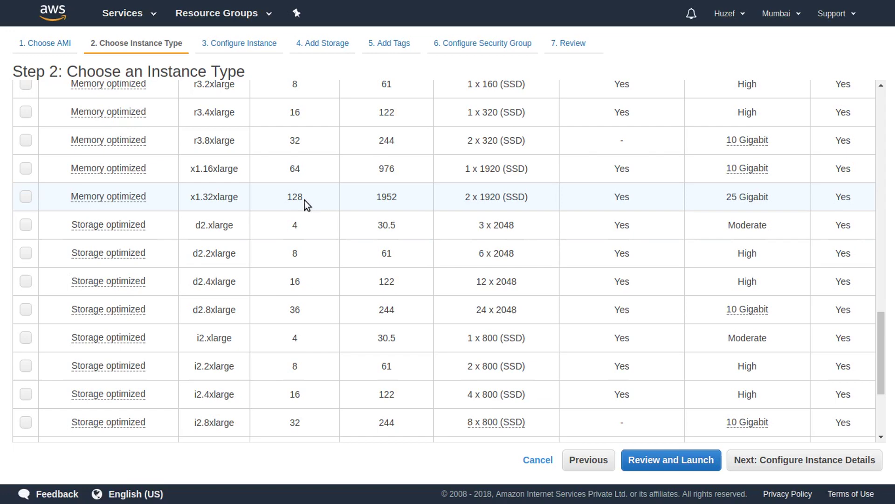
scroll(304, 200, "up", 15)
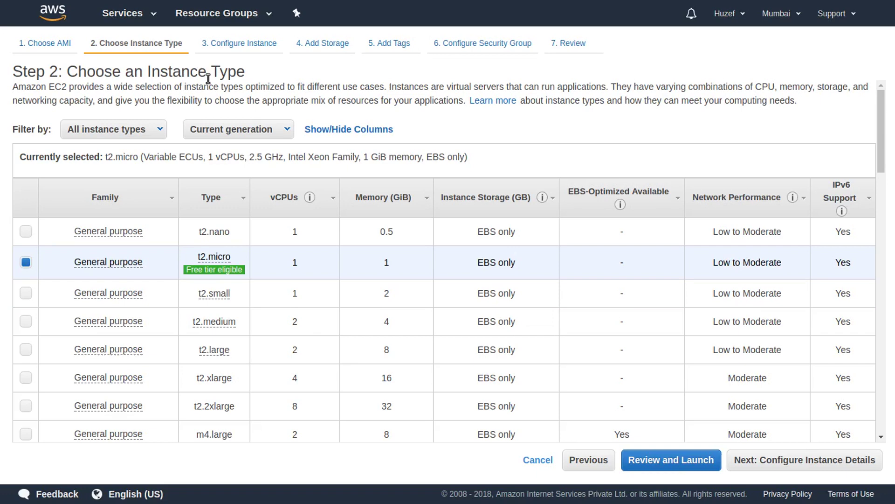
left_click(805, 462)
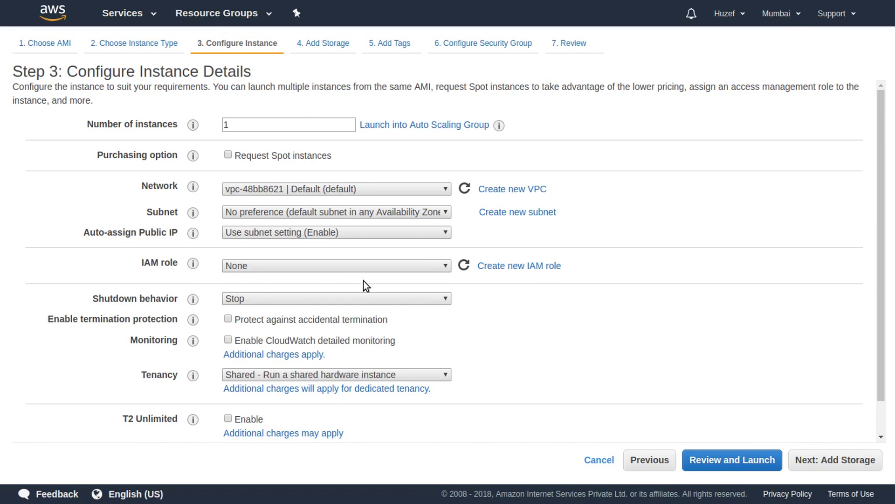
- Keep the number of instances at 1 and continue to the storage settings
double_click(252, 129)
left_click(252, 129)
type("0")
key("BackSpace")
left_click(821, 462)
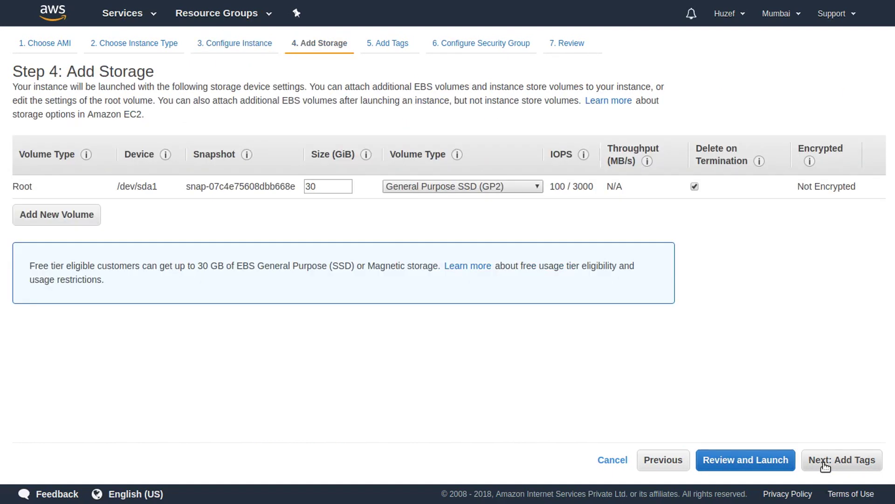
- Keep the root volume at 30 GiB as General Purpose SSD (GP2) and continue to the tags
double_click(338, 180)
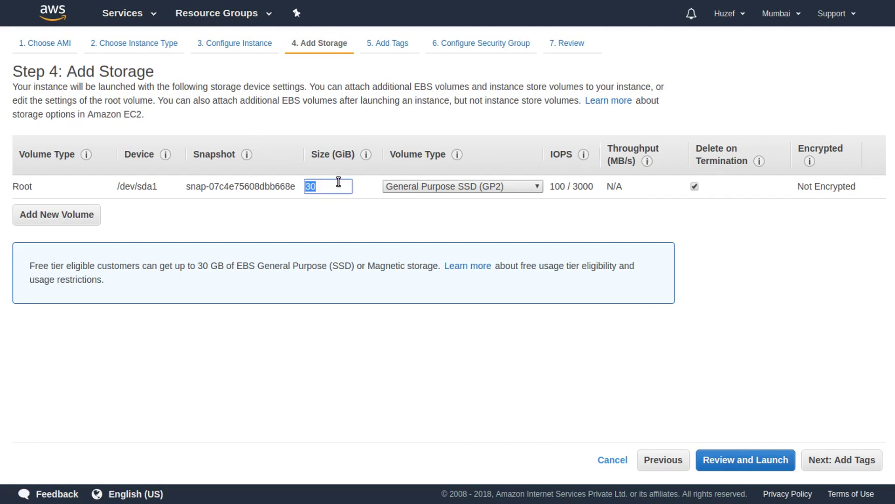
left_click(339, 181)
left_click(465, 186)
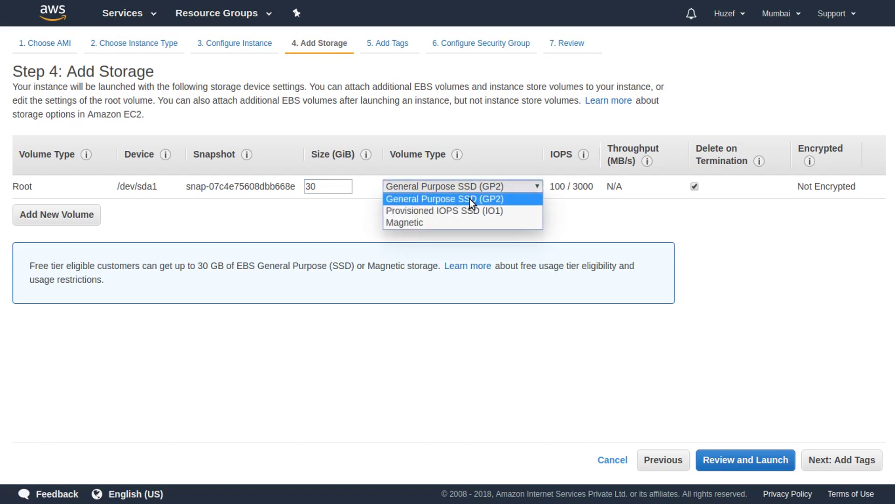
left_click(469, 199)
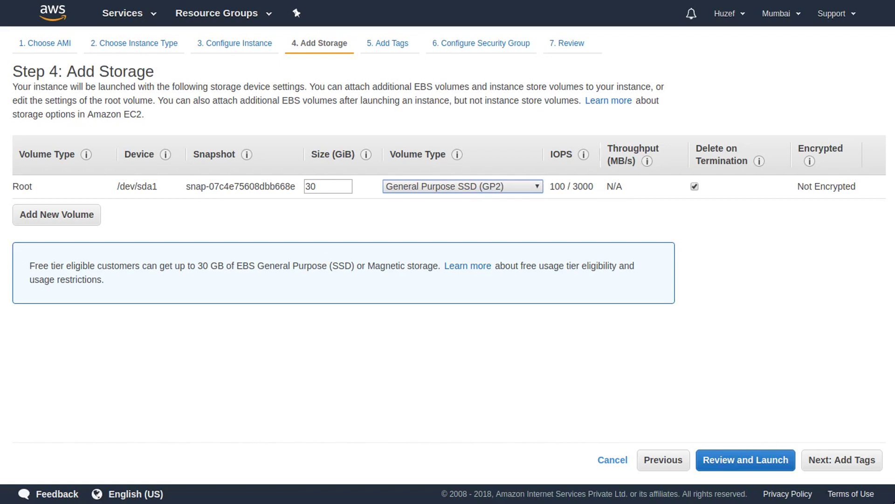
left_click(863, 460)
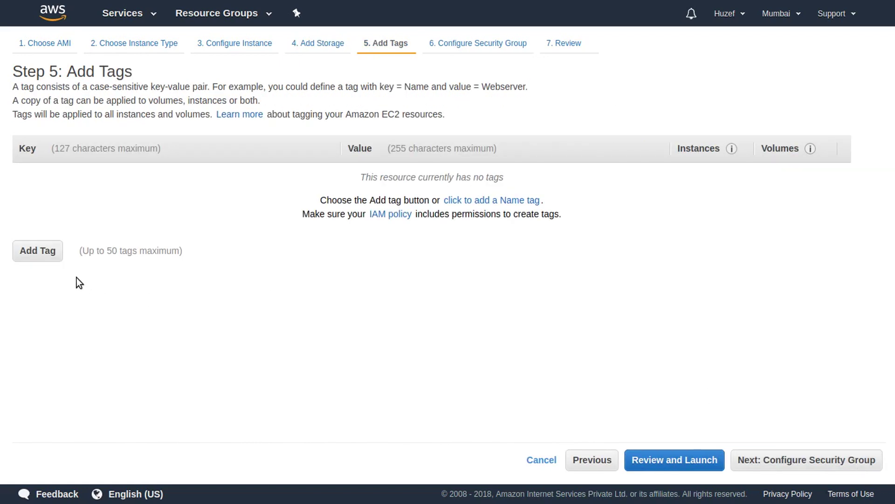
- Add a tag with key Name and value ITTelugu, and continue to the security group configuration
left_click(41, 251)
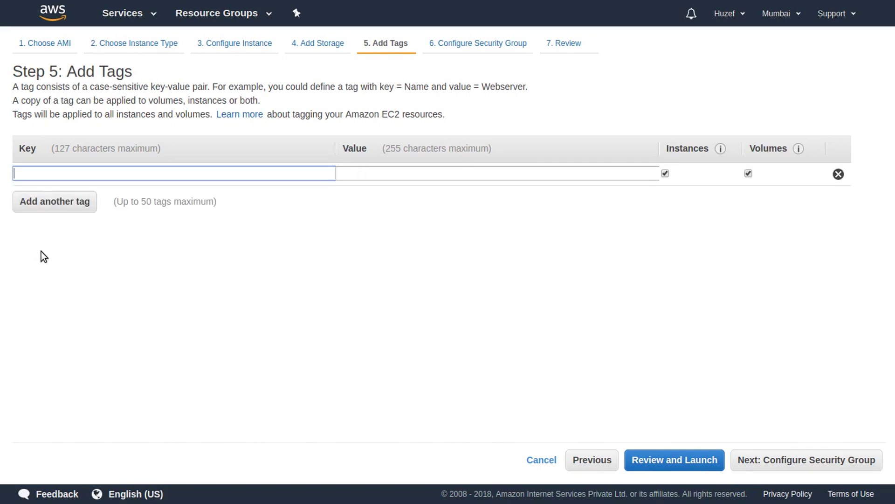
type("Na")
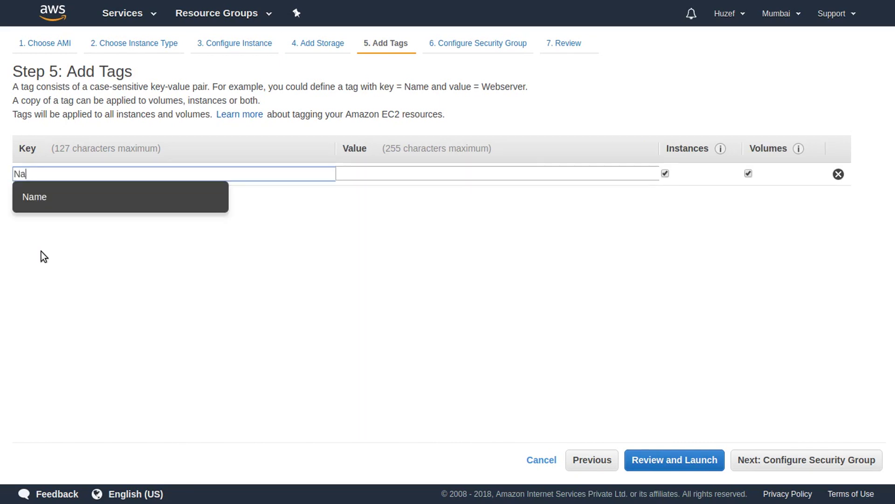
type("me")
left_click(452, 179)
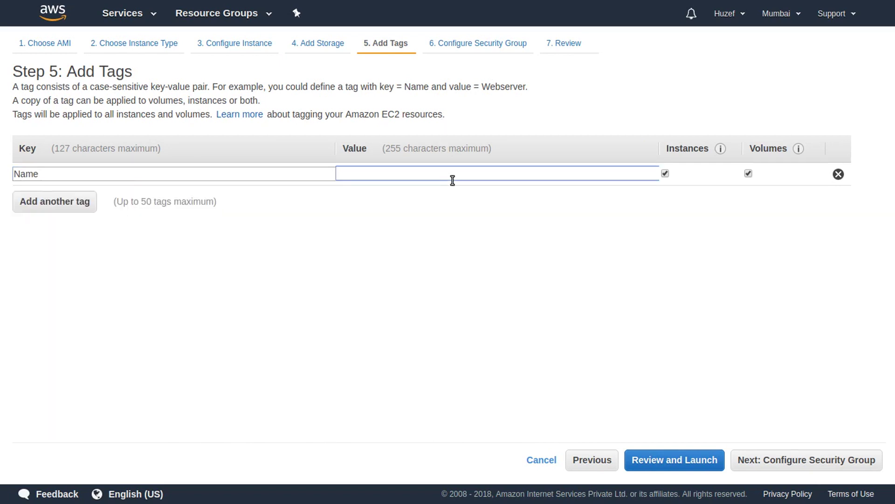
type("I")
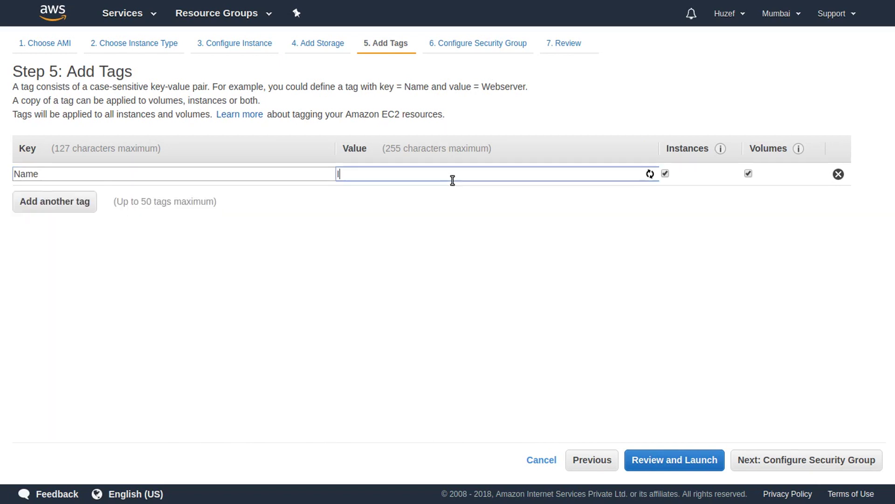
type("TTelugu")
left_click(861, 460)
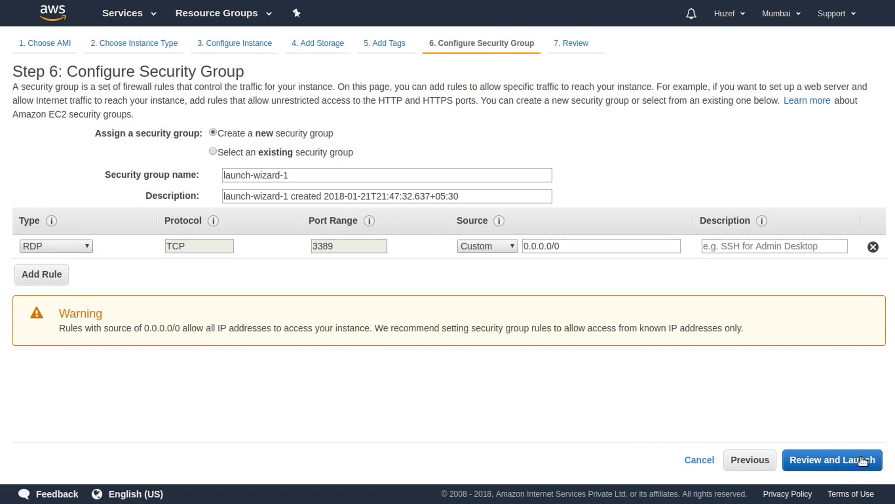
- Replace the default name of the new security group with ITTelugu
left_click(321, 179)
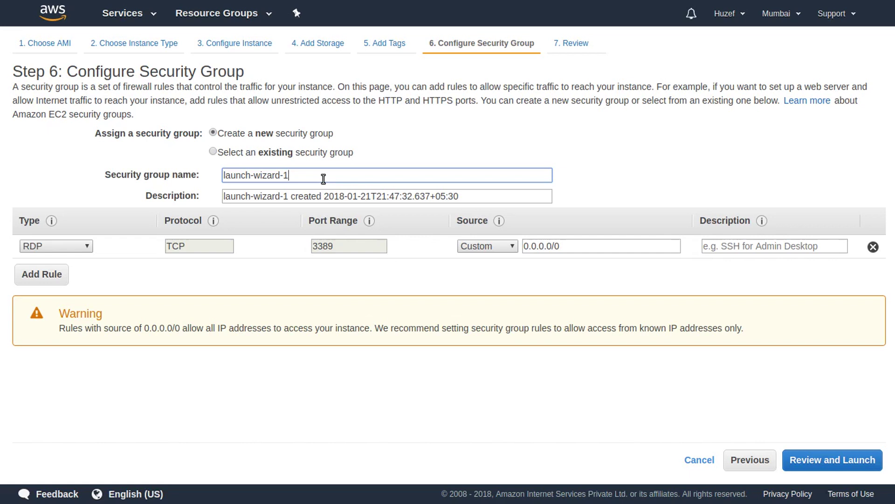
key("BackSpace")
key("BackSpace")
key("BackSpace")
key("BackSpace")
key("BackSpace")
key("BackSpace")
key("BackSpace")
key("BackSpace")
key("BackSpace")
key("BackSpace")
key("BackSpace")
key("BackSpace")
key("BackSpace")
key("BackSpace")
key("BackSpace")
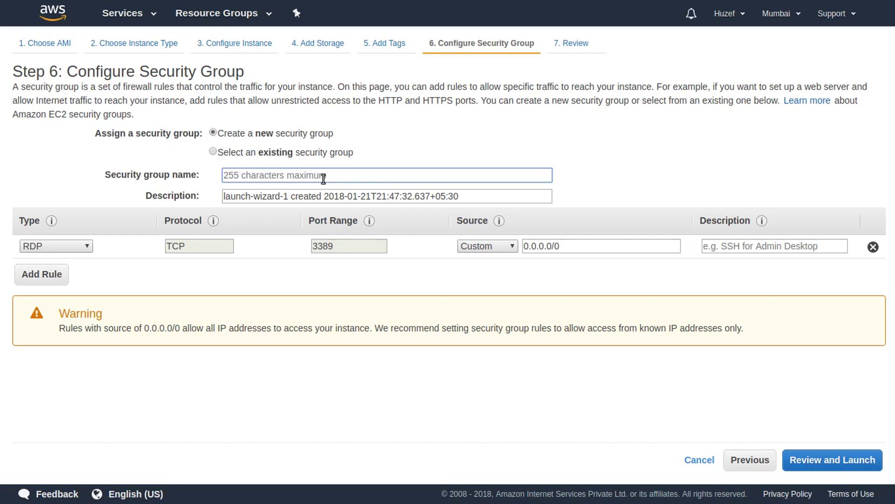
type("IT")
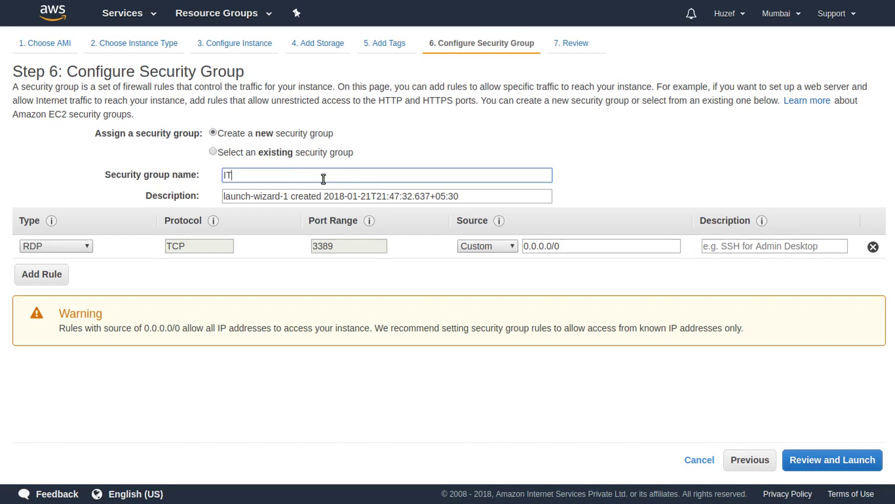
type("Telugu")
- Set the security group's description to testing and continue to the launch review, keeping the RDP rule's source at 0.0.0.0/0
left_click(484, 197)
left_click_drag(484, 196, 240, 194)
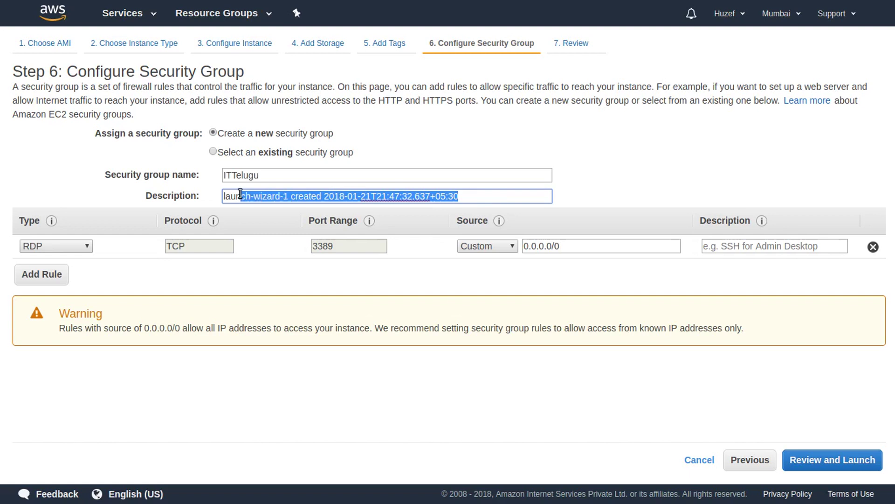
key("BackSpace")
type("t")
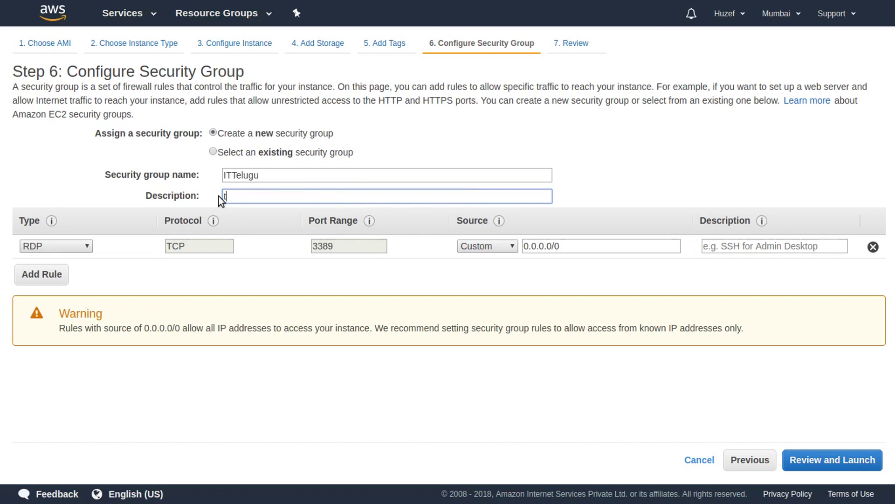
type("esting")
left_click(601, 244)
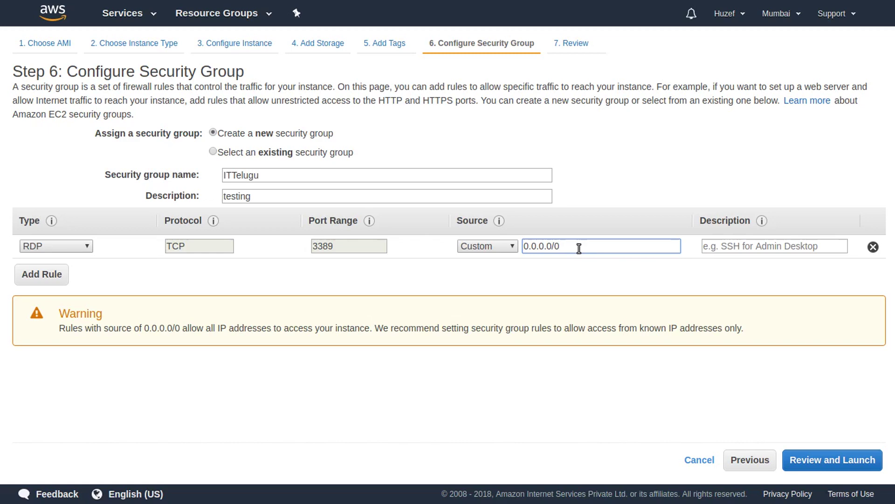
left_click(847, 460)
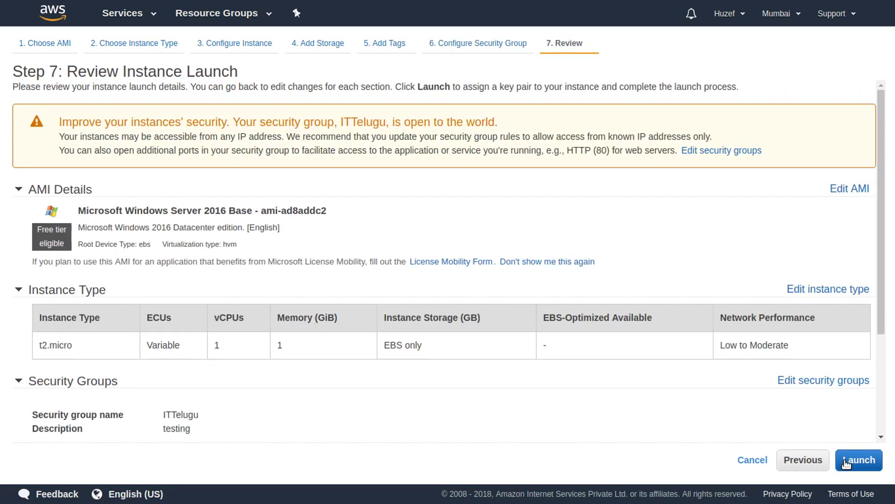
- Check the AMI, instance type and security group details in the review, and start launching the instance
scroll(420, 289, "down", 3)
scroll(418, 286, "up", 3)
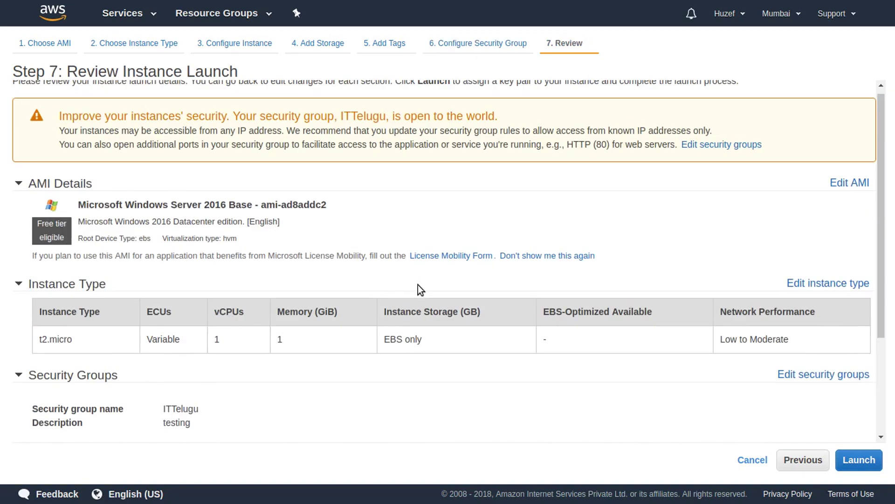
scroll(418, 284, "up", 1)
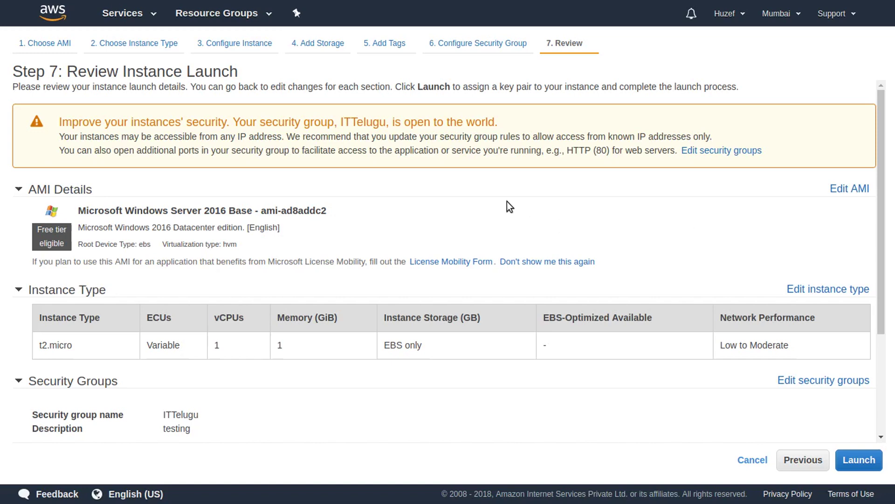
scroll(507, 202, "down", 3)
scroll(507, 202, "up", 2)
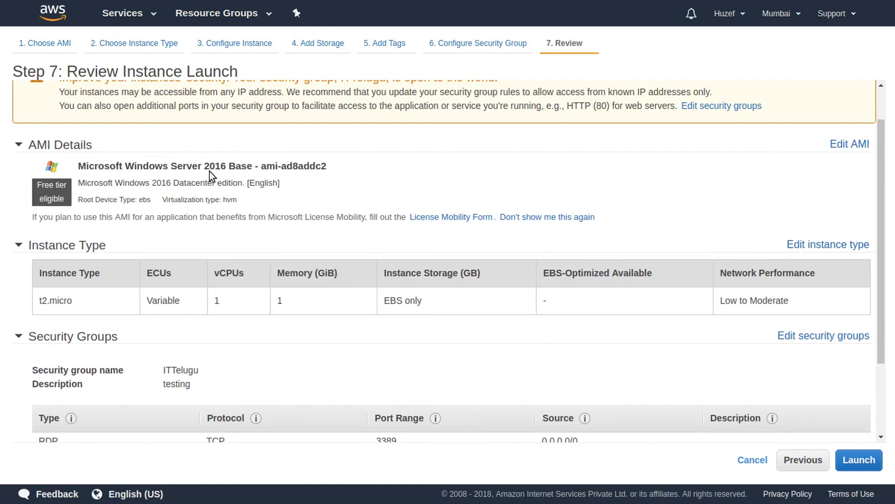
scroll(479, 343, "down", 2)
scroll(479, 344, "up", 3)
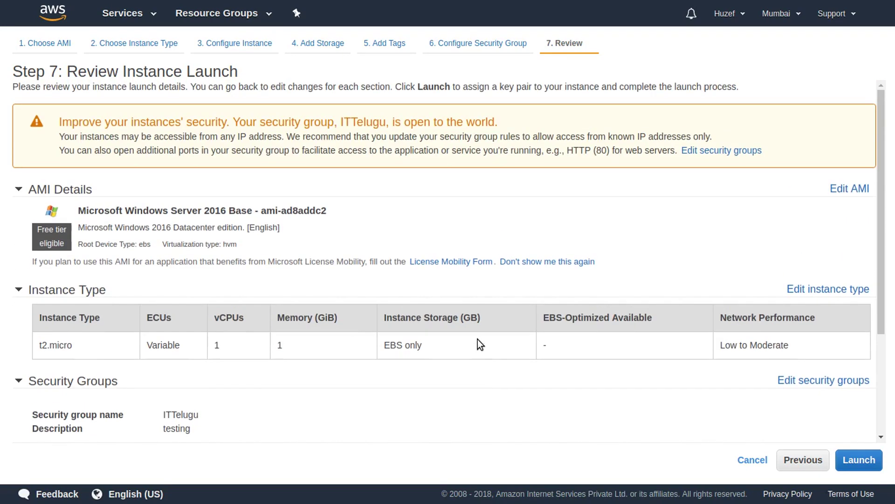
left_click(875, 461)
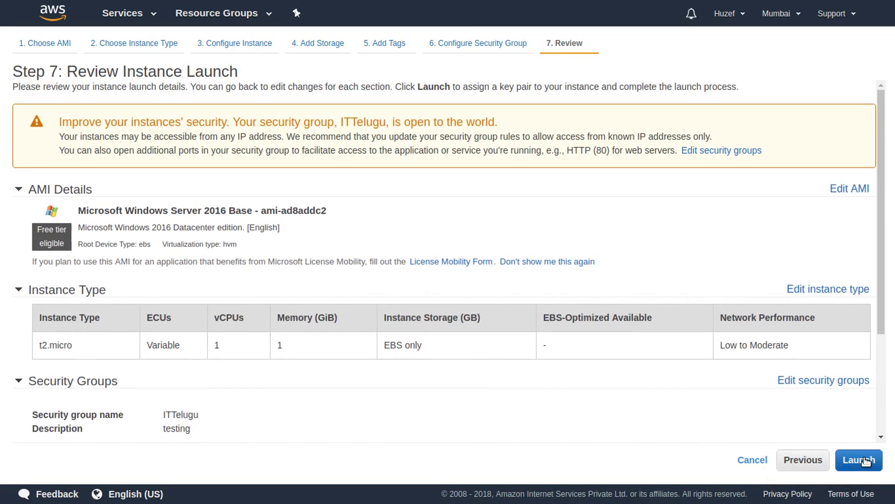